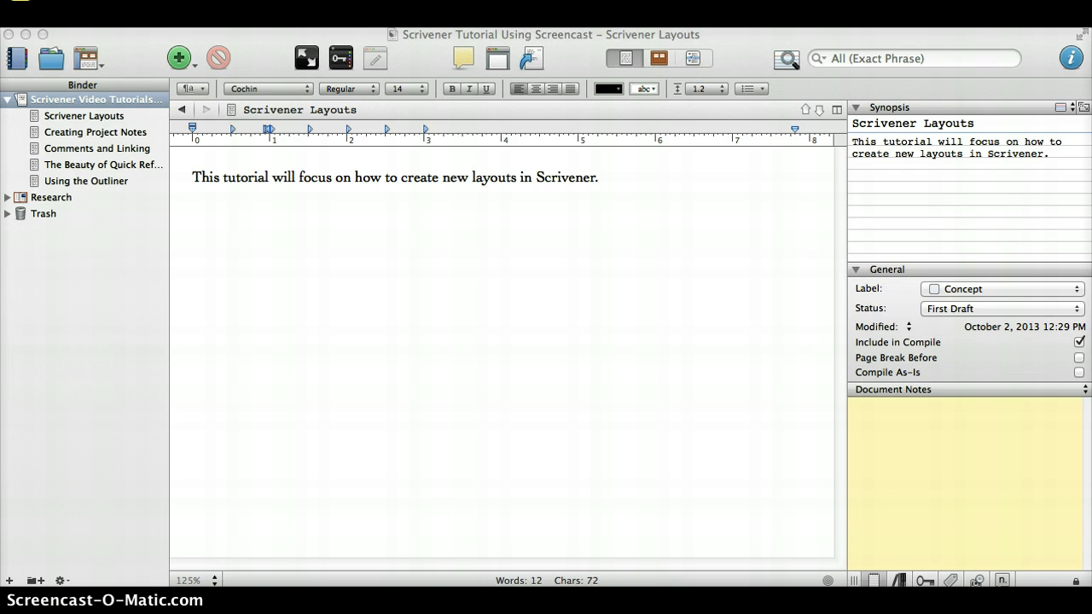
Step: Hide the inspector and the binder, and bring both back into view
click(1064, 60)
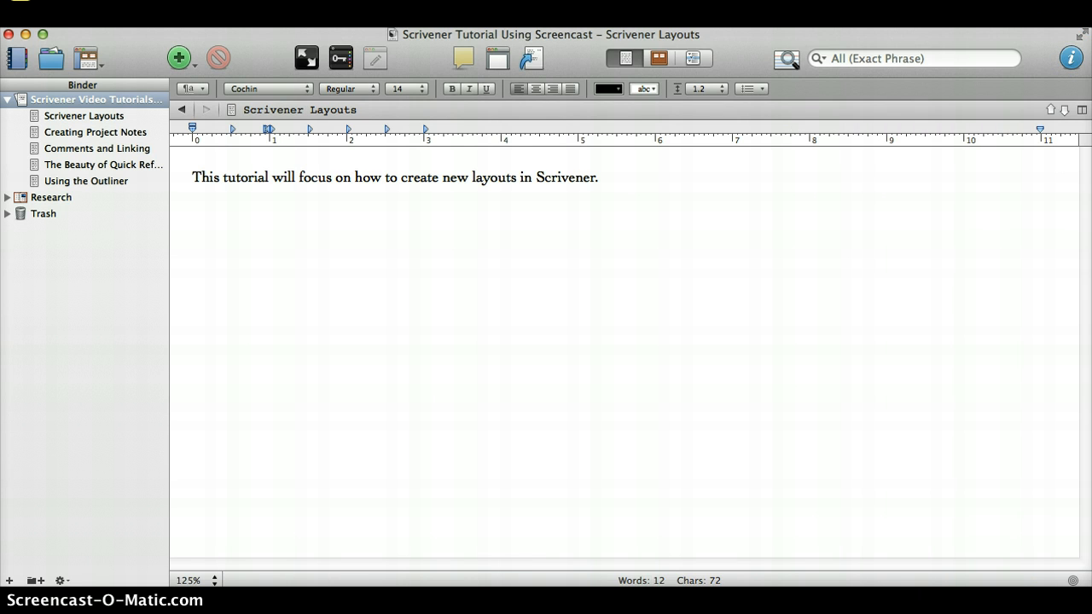
click(15, 60)
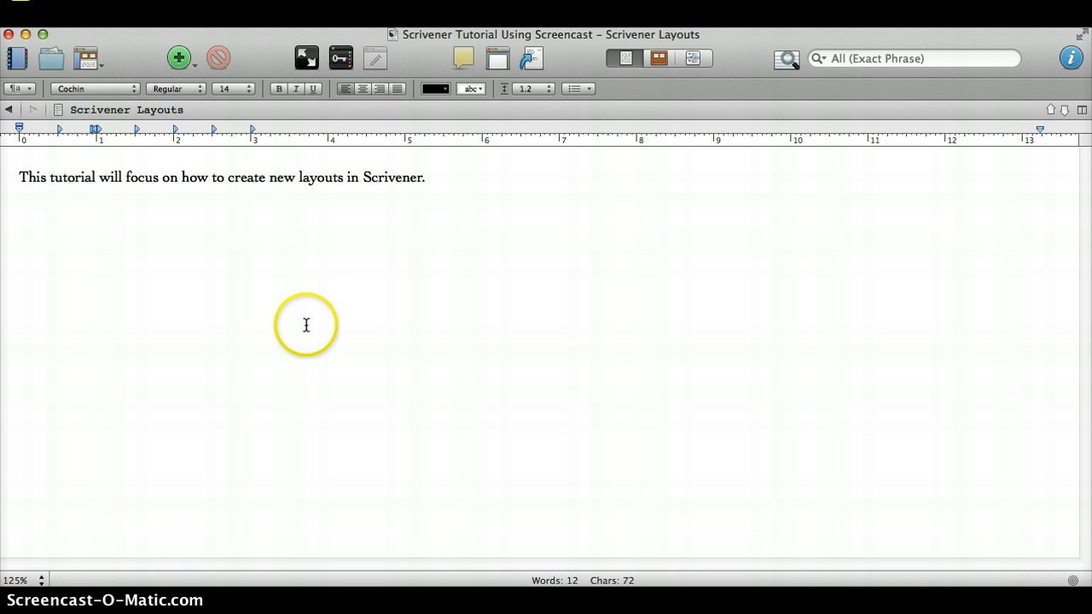
click(13, 65)
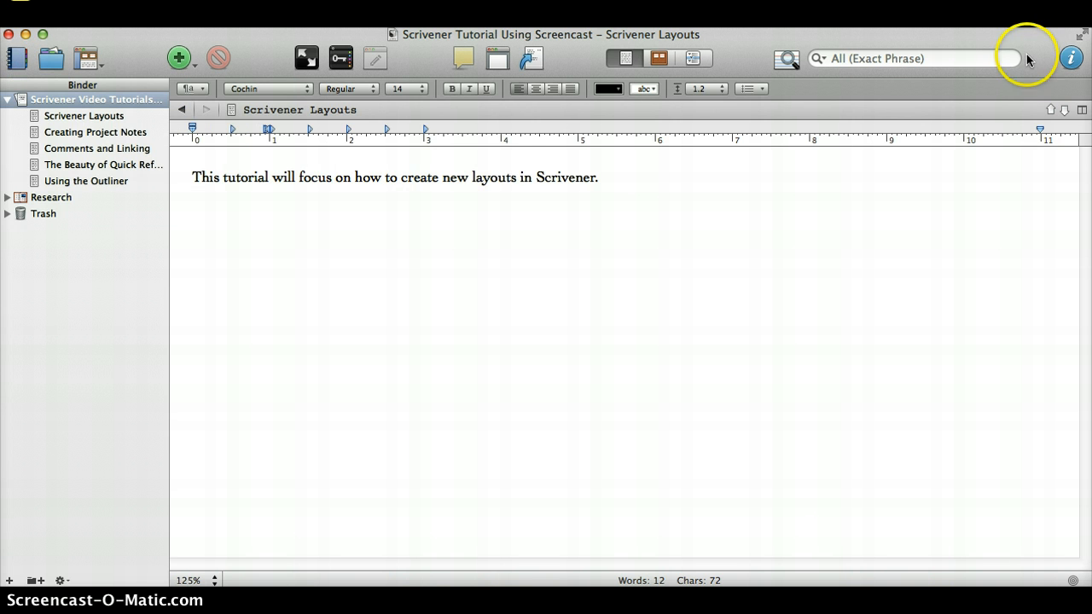
click(1070, 57)
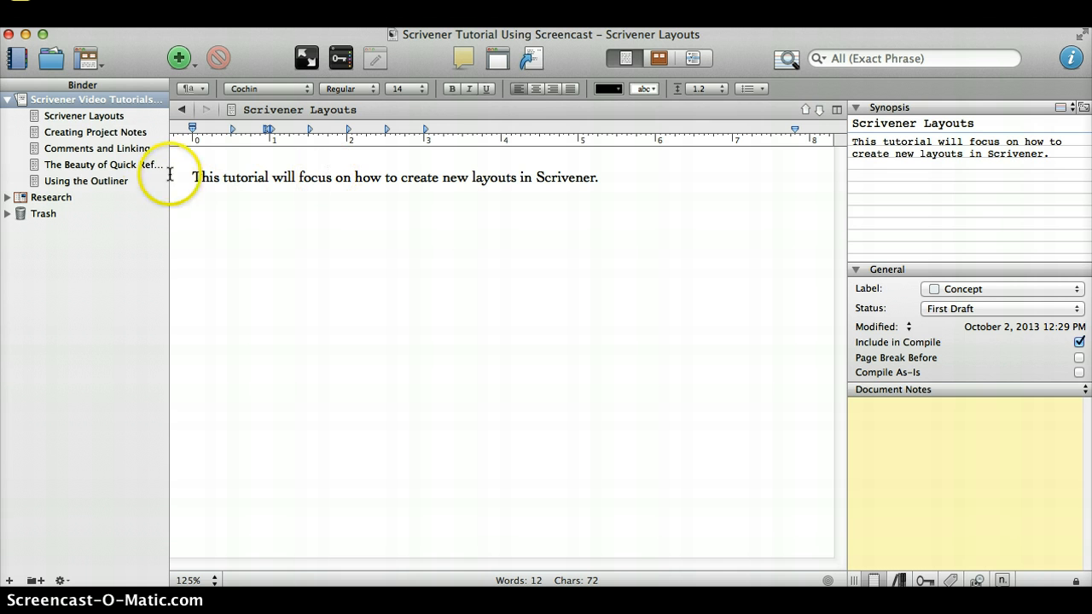
Step: Expand and collapse the Research folder and the Scrivener Video Tutorials folder in the binder, restoring both to their original state
mouse_move(111, 151)
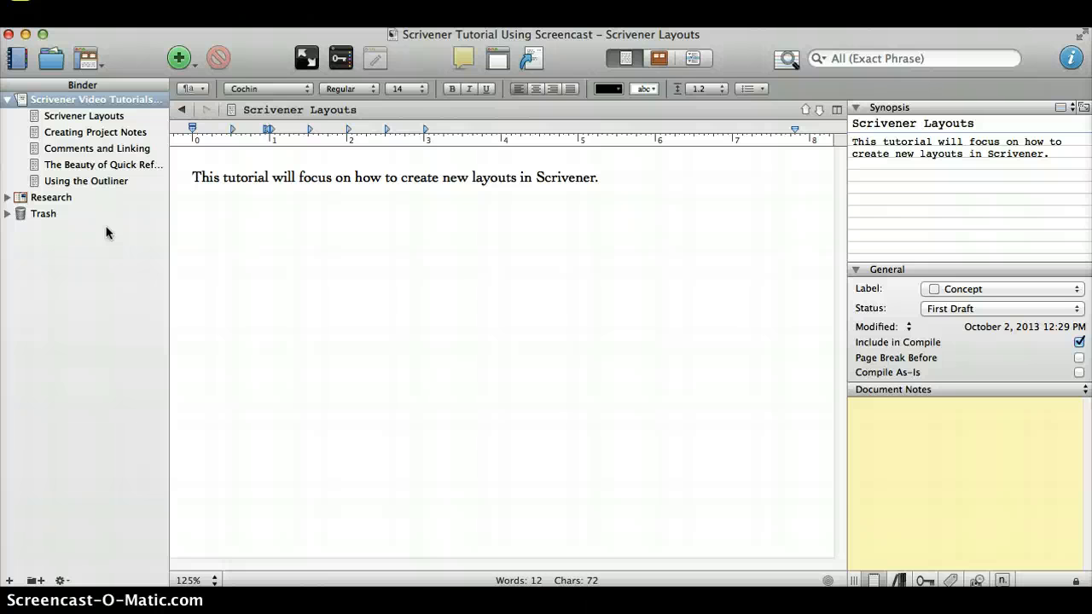
click(5, 199)
click(5, 198)
click(7, 102)
click(6, 102)
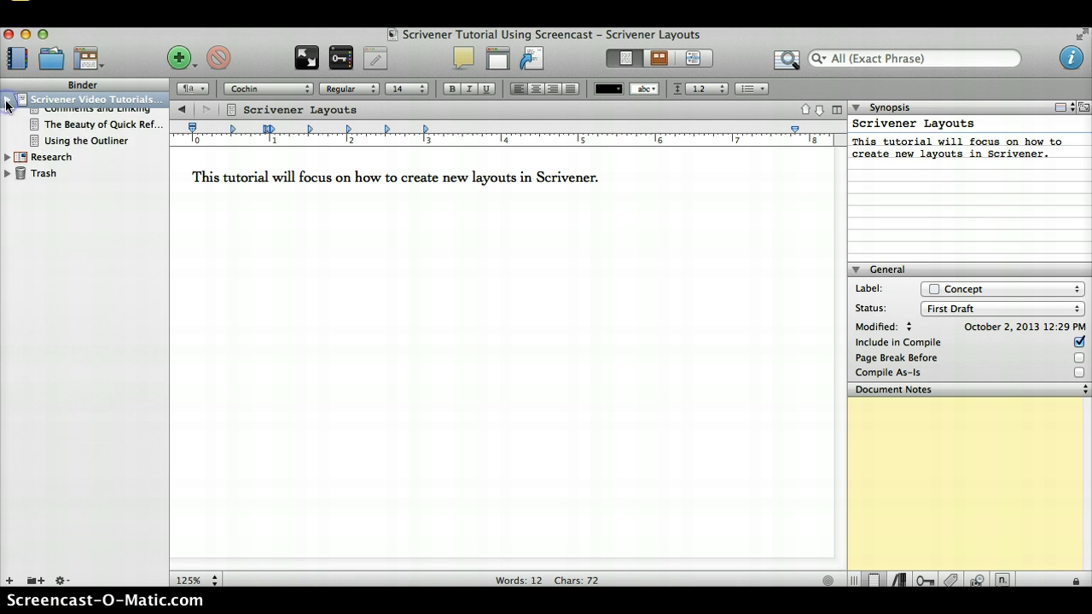
click(7, 102)
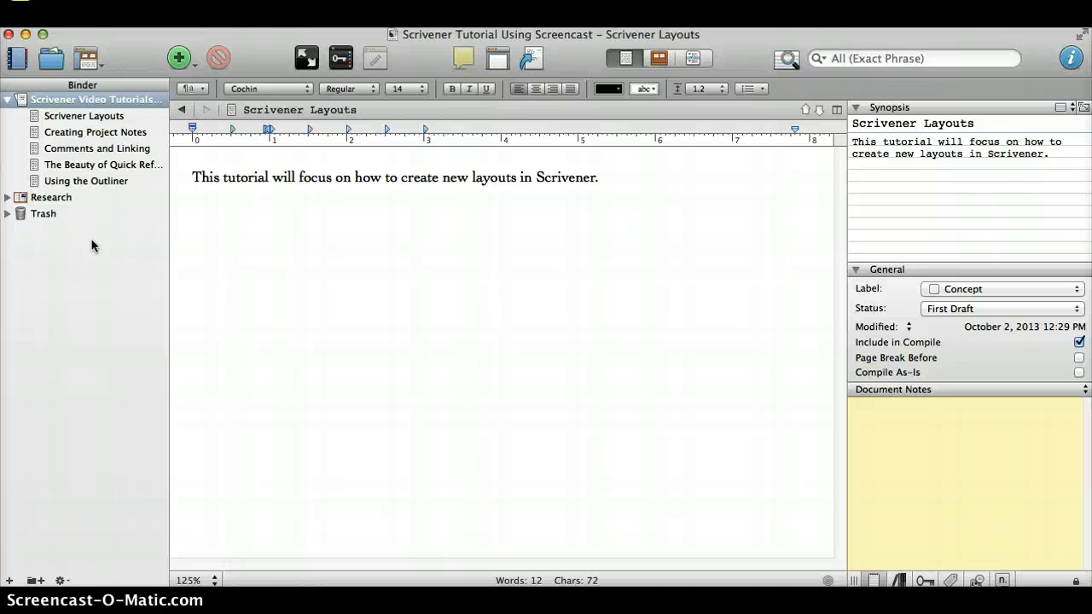
Step: Split the editor into two side-by-side panes and switch the left split to corkboard view
click(836, 110)
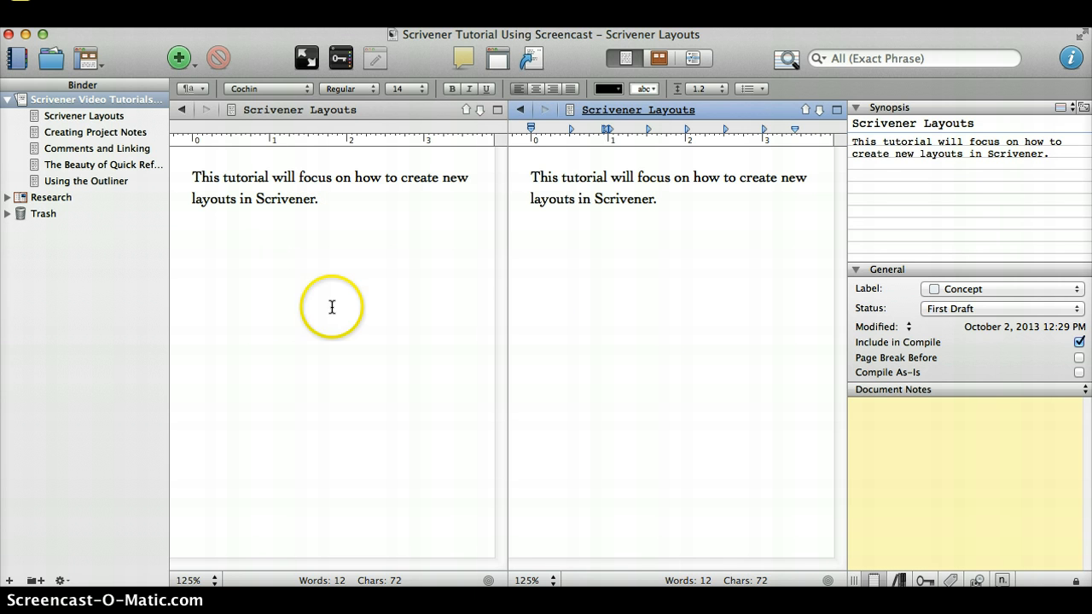
click(305, 109)
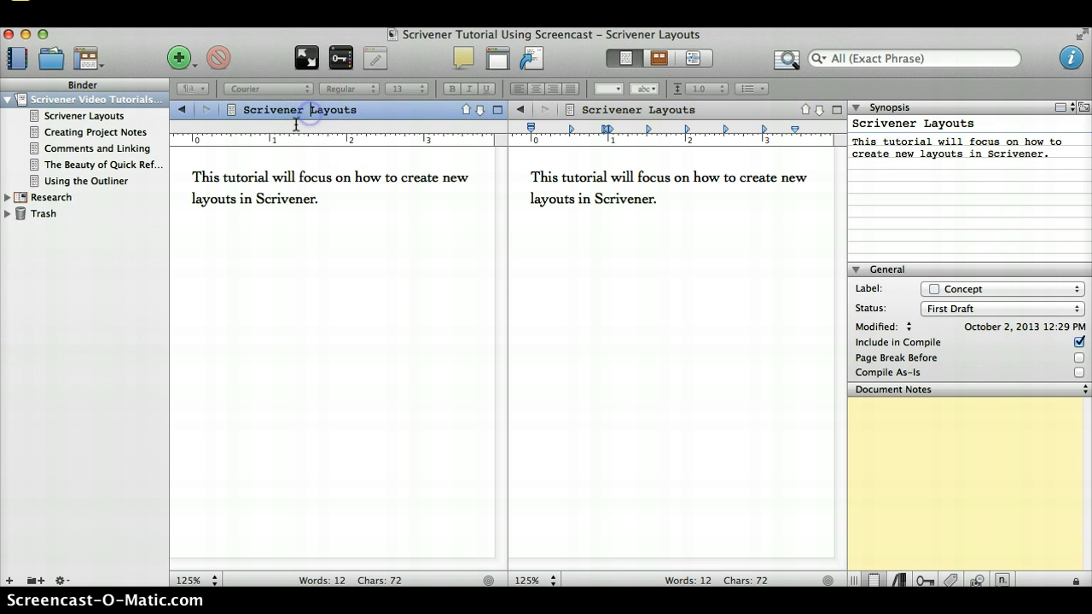
click(658, 58)
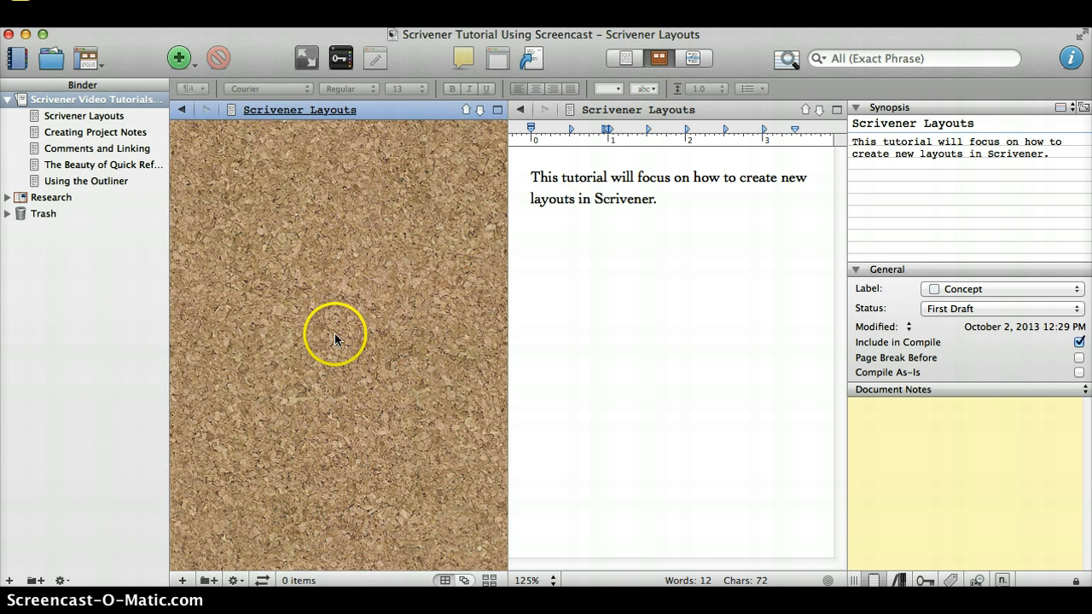
Step: Load the Scrivener Video Tutorials folder into the corkboard pane and look through its index cards
click(112, 102)
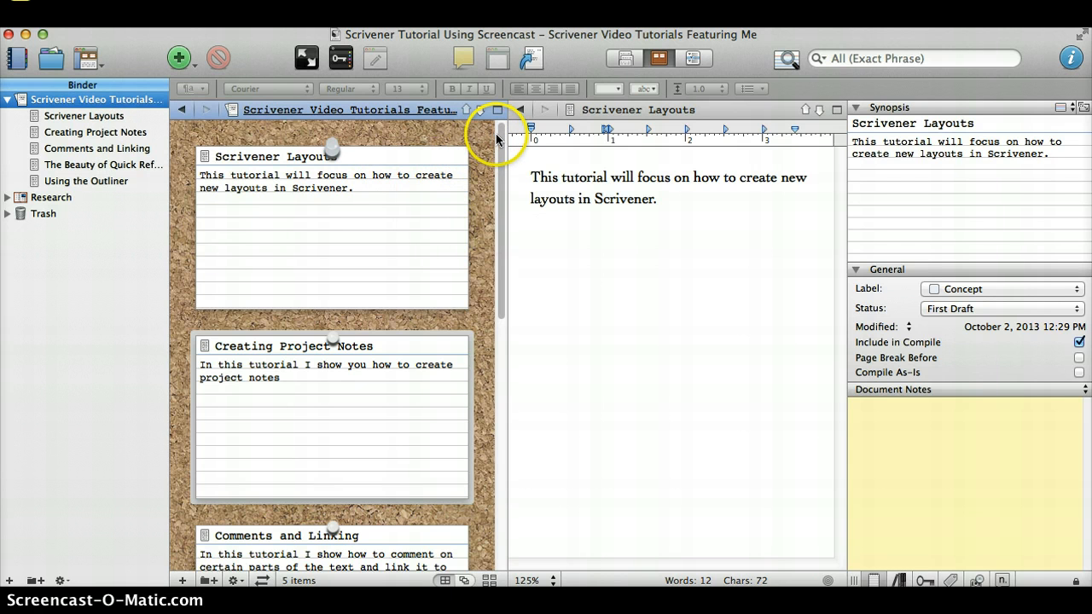
scroll(475, 234, down, 10)
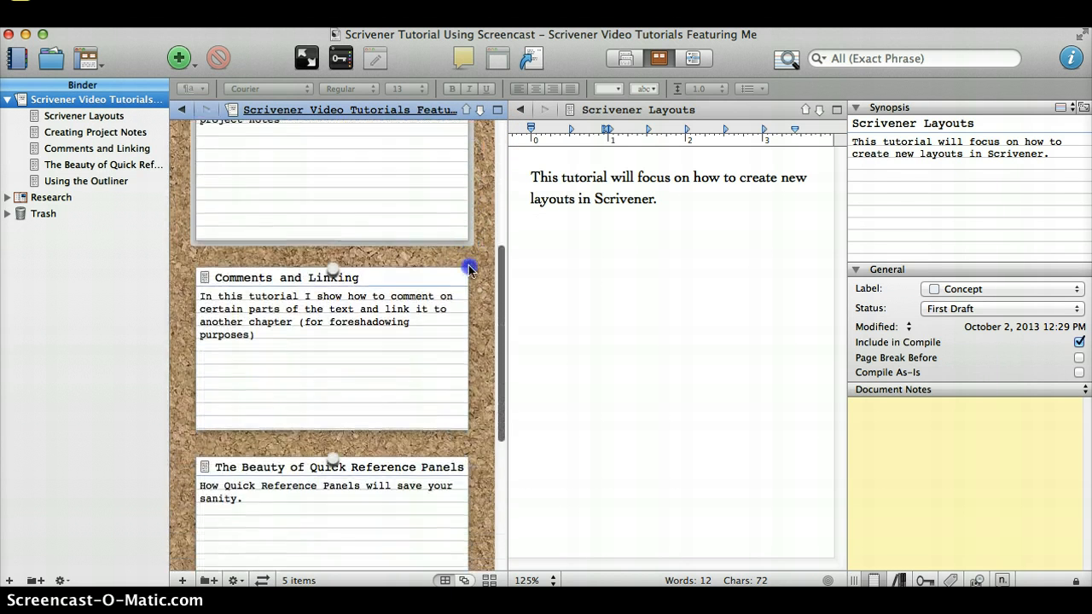
scroll(464, 358, down, 10)
scroll(463, 383, up, 20)
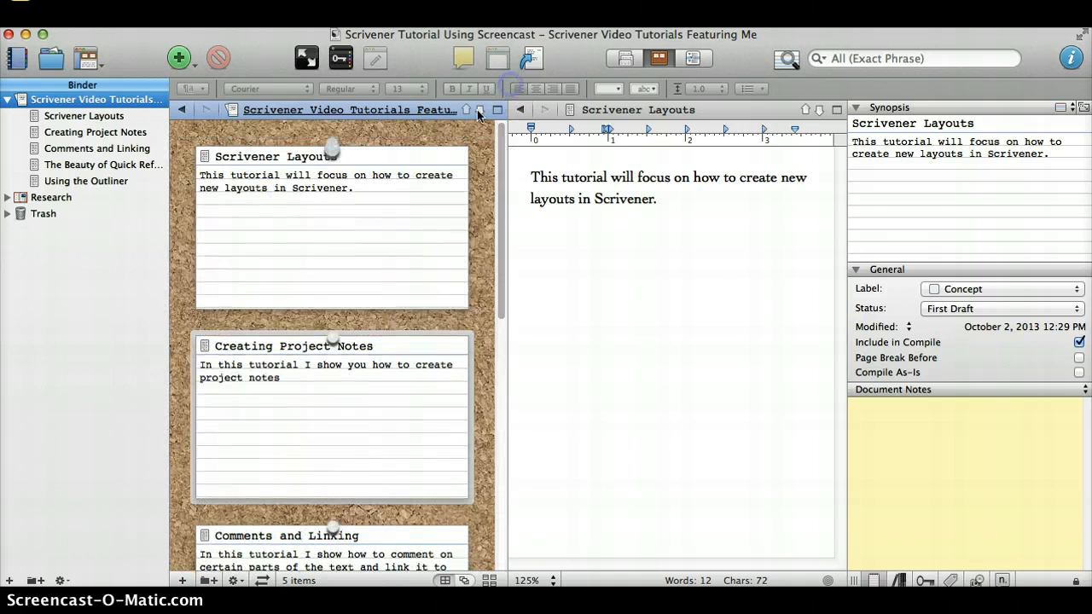
click(328, 203)
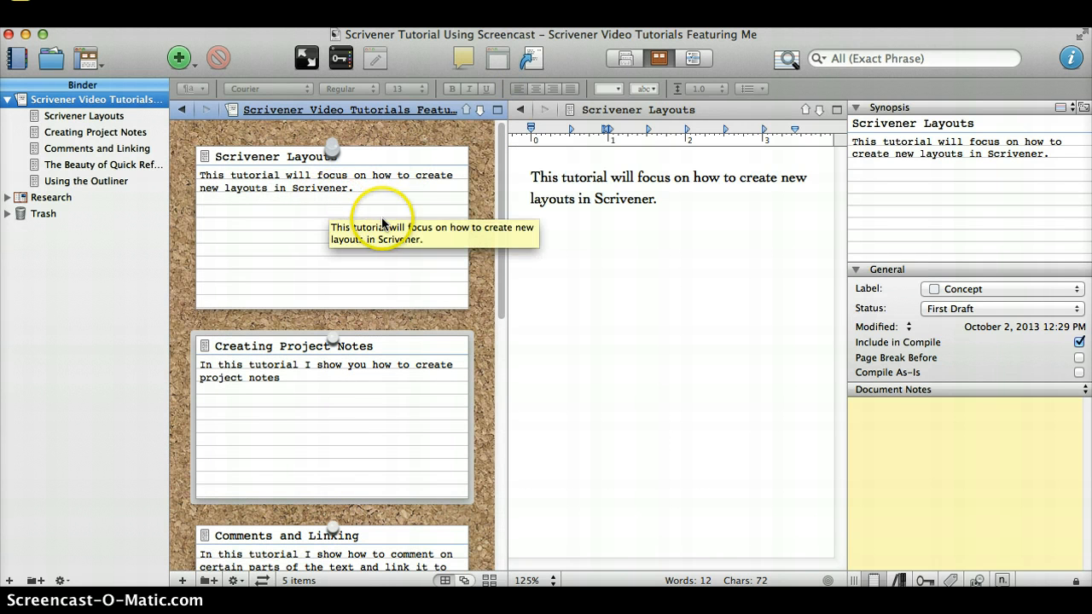
Step: Hide the binder and lock the corkboard pane in place
click(18, 59)
click(77, 115)
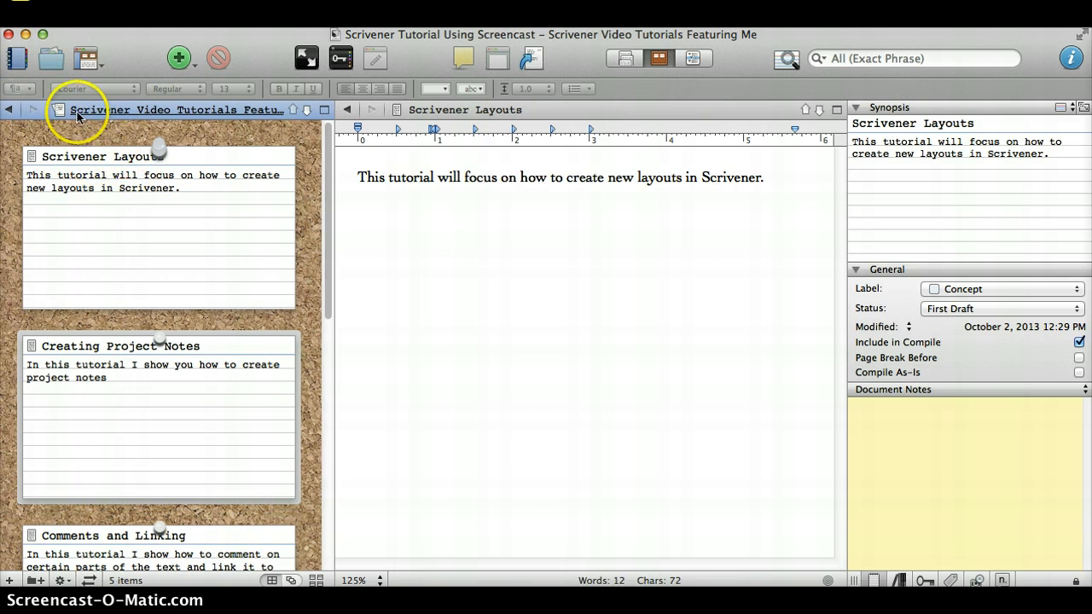
click(59, 111)
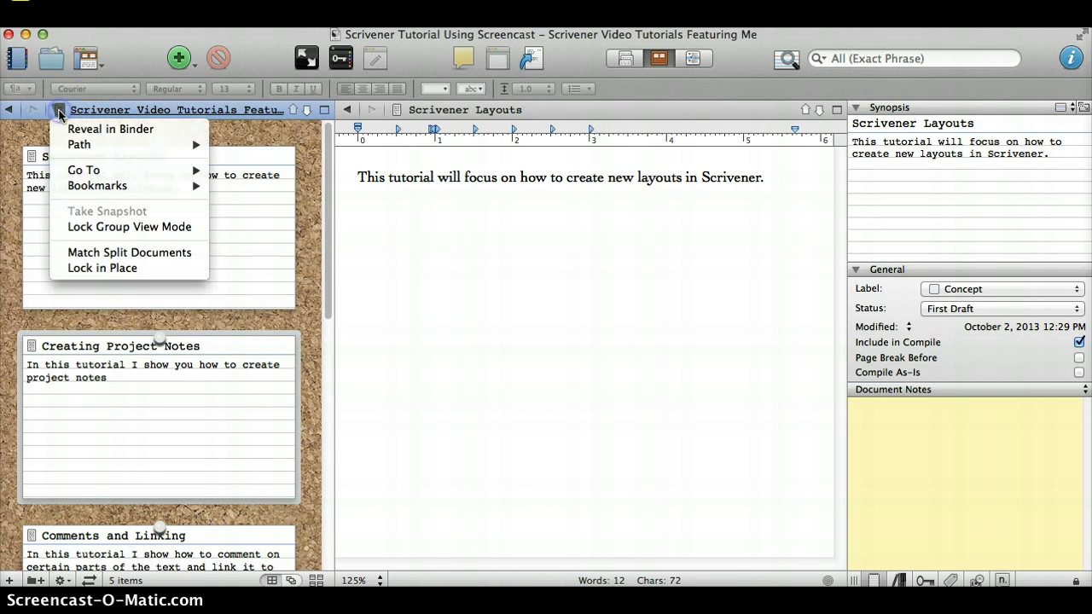
click(81, 269)
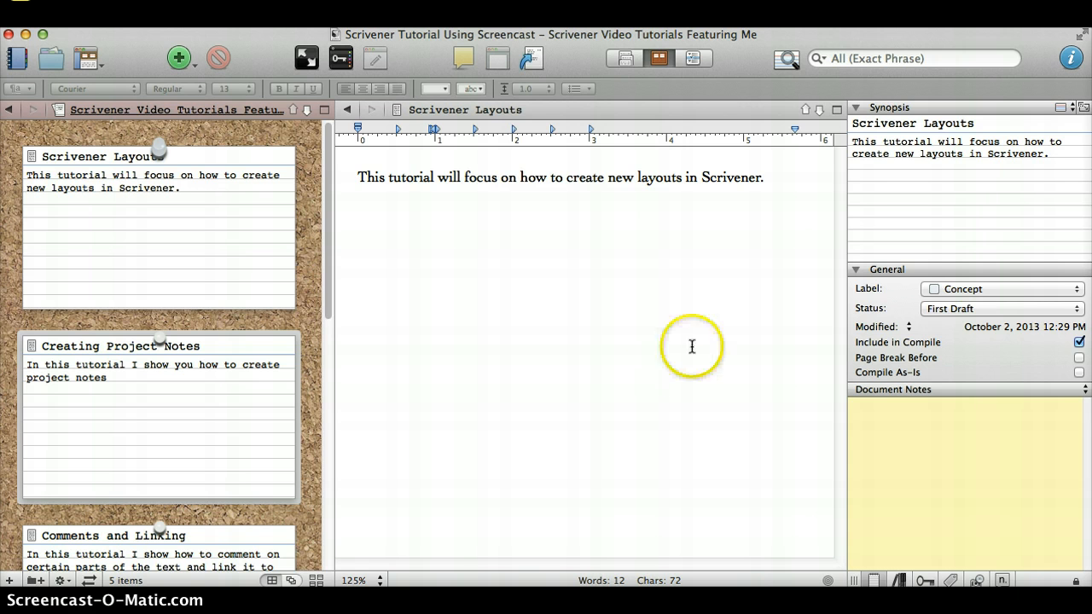
Step: Save the current window arrangement as an additional layout in the layouts manager, keeping the name New Layout
click(86, 60)
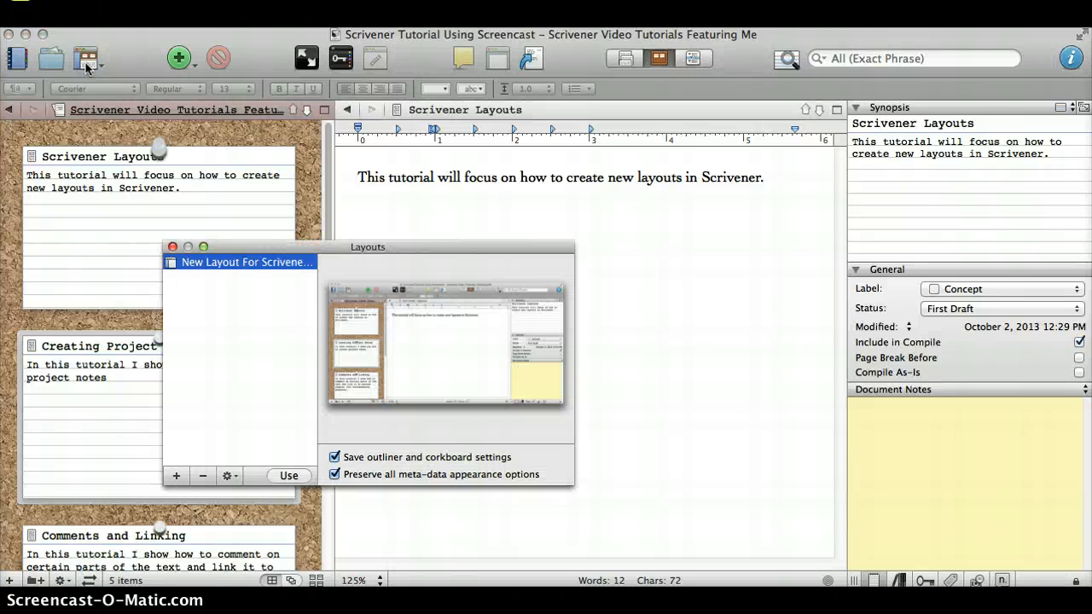
click(219, 268)
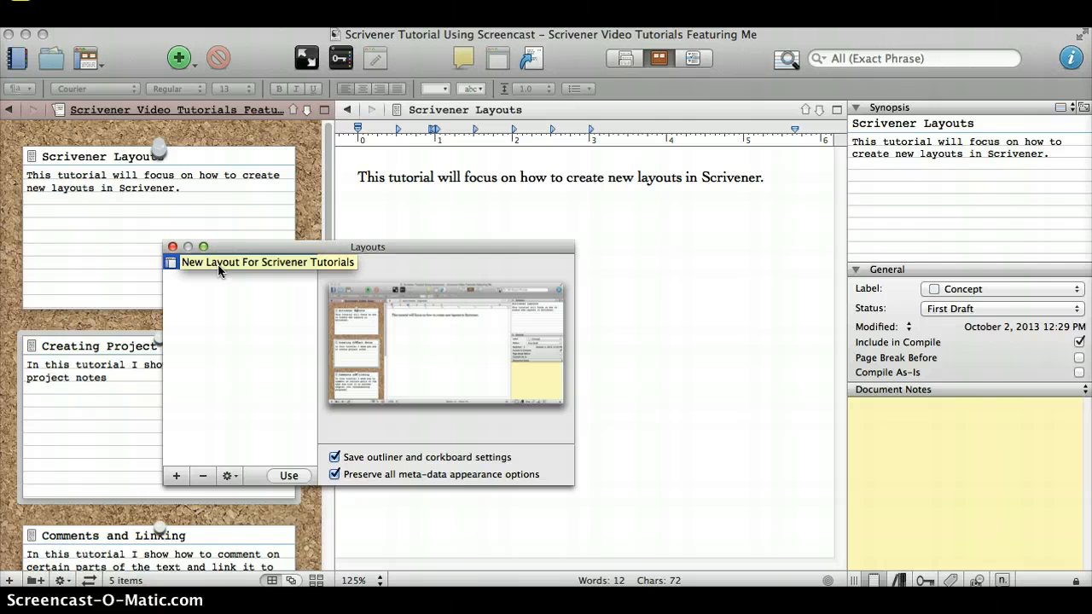
click(175, 479)
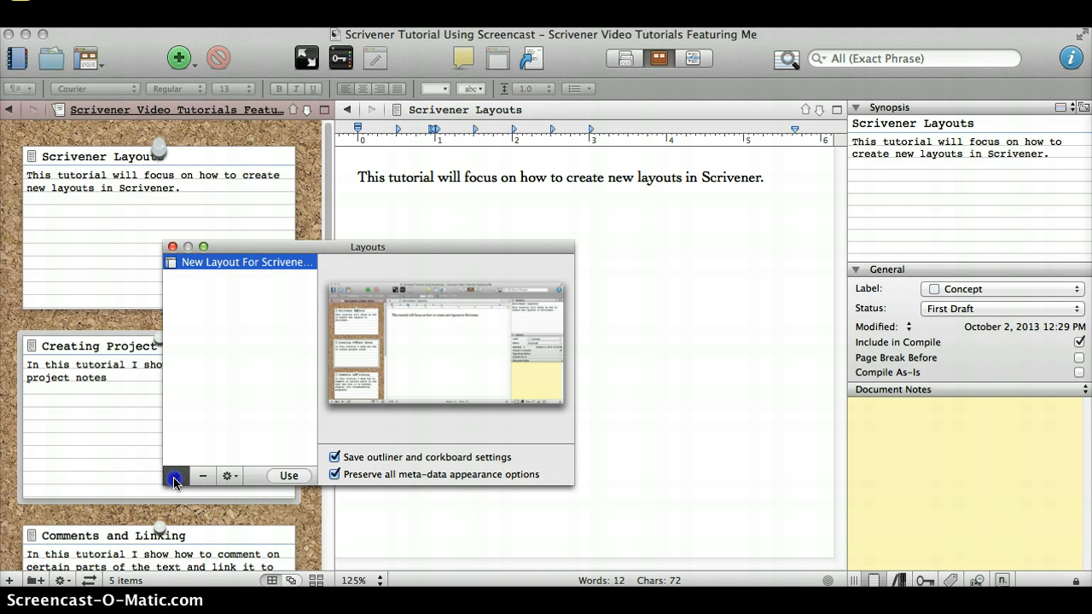
double_click(181, 282)
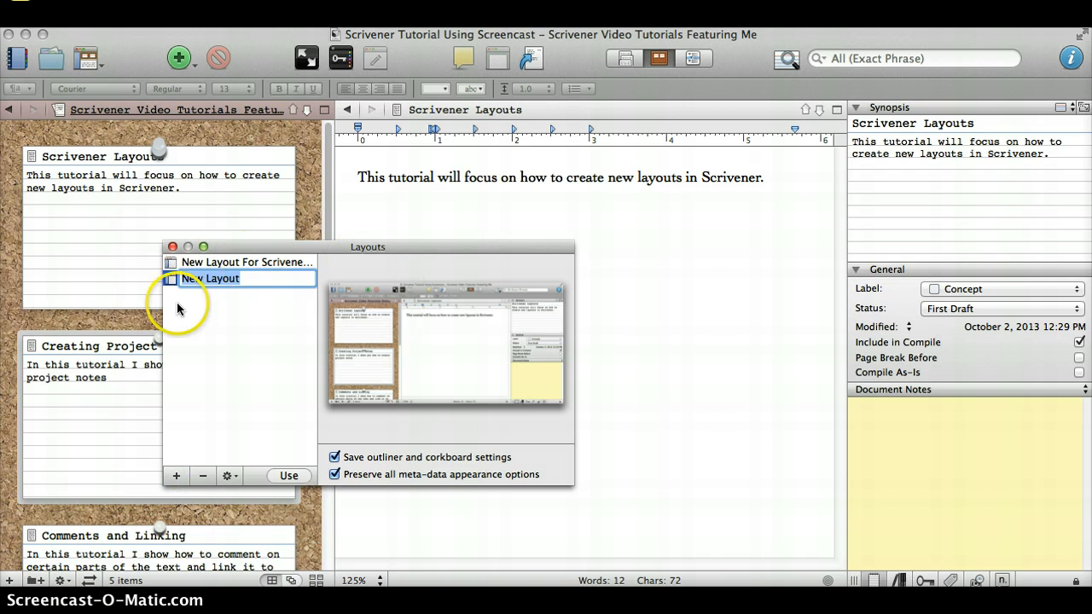
click(245, 279)
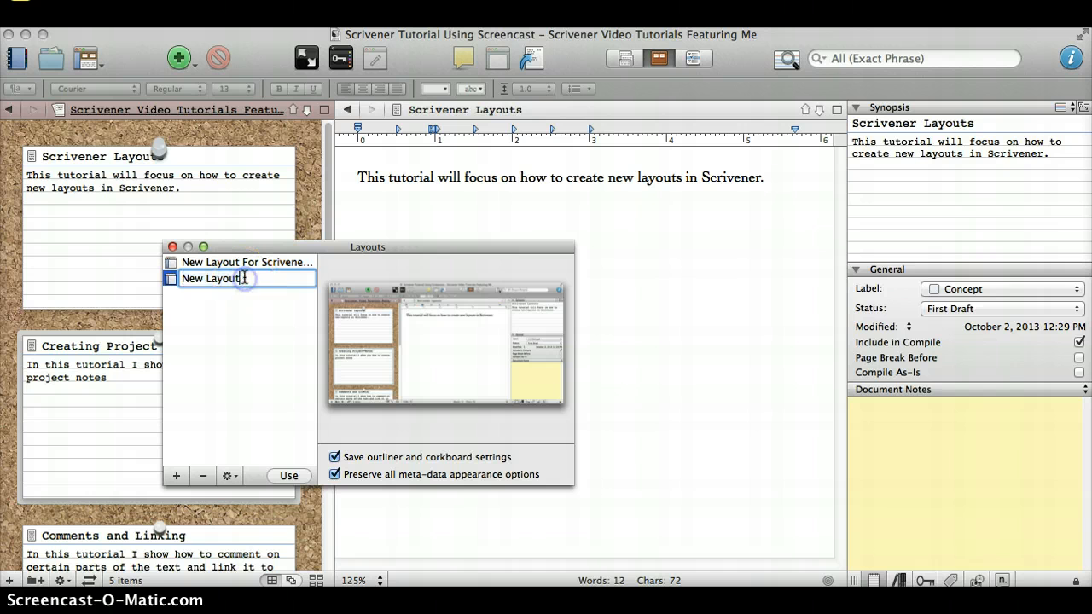
key(Return)
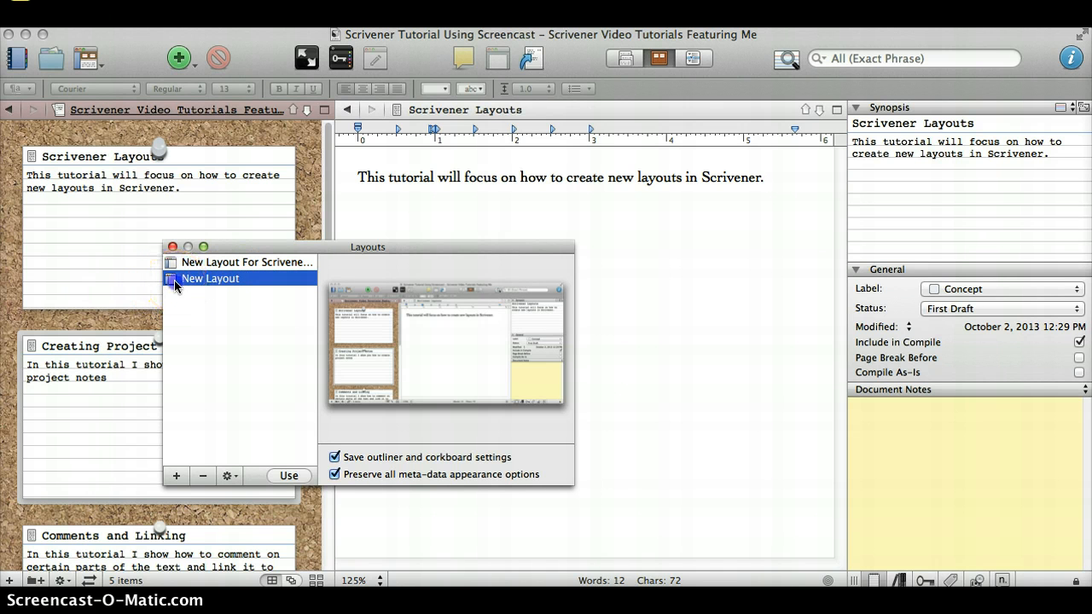
Step: Delete the layout named New Layout from the saved layouts and confirm the deletion
click(202, 477)
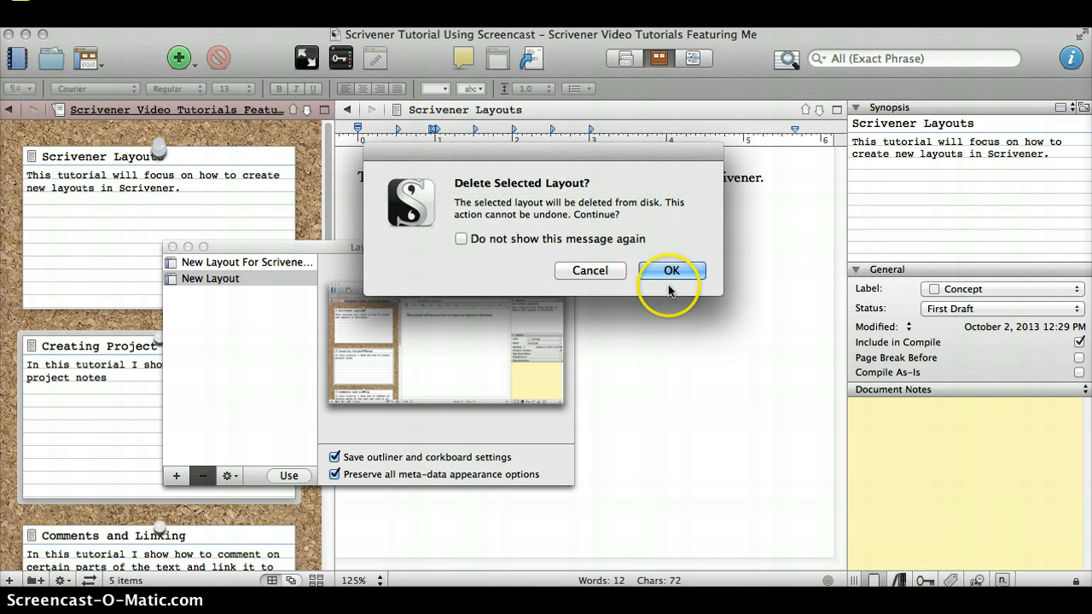
click(667, 273)
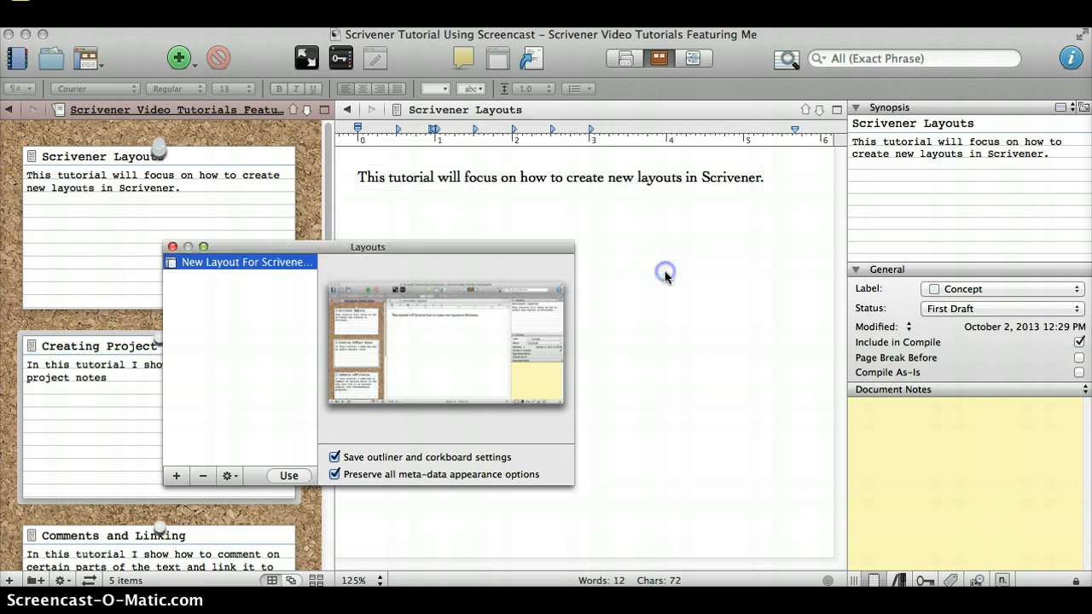
Step: Review the update, import and export options for the selected layout, and close the layouts manager
click(228, 476)
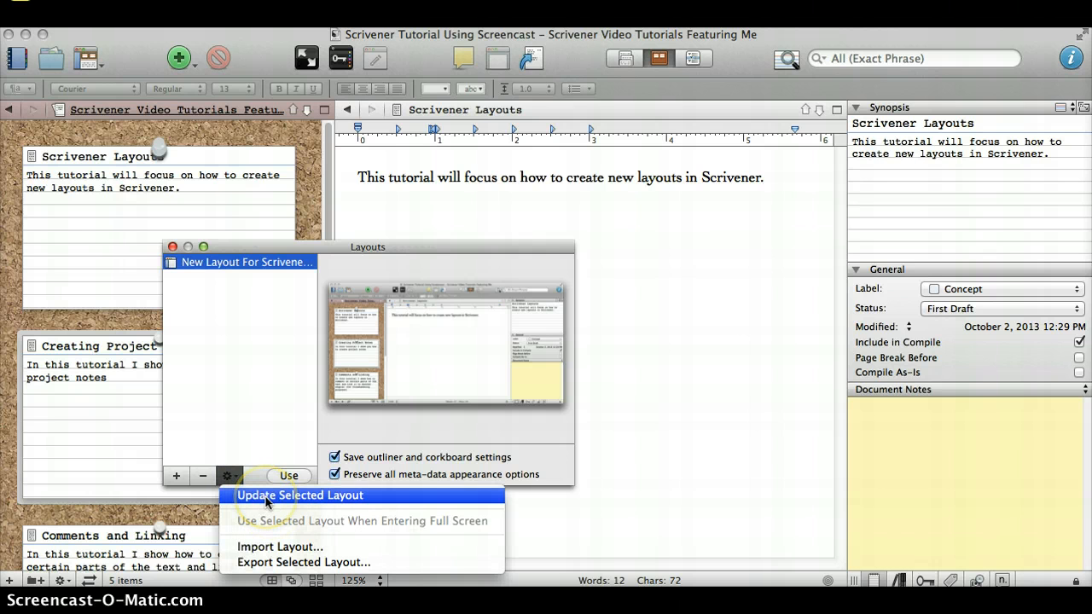
click(329, 563)
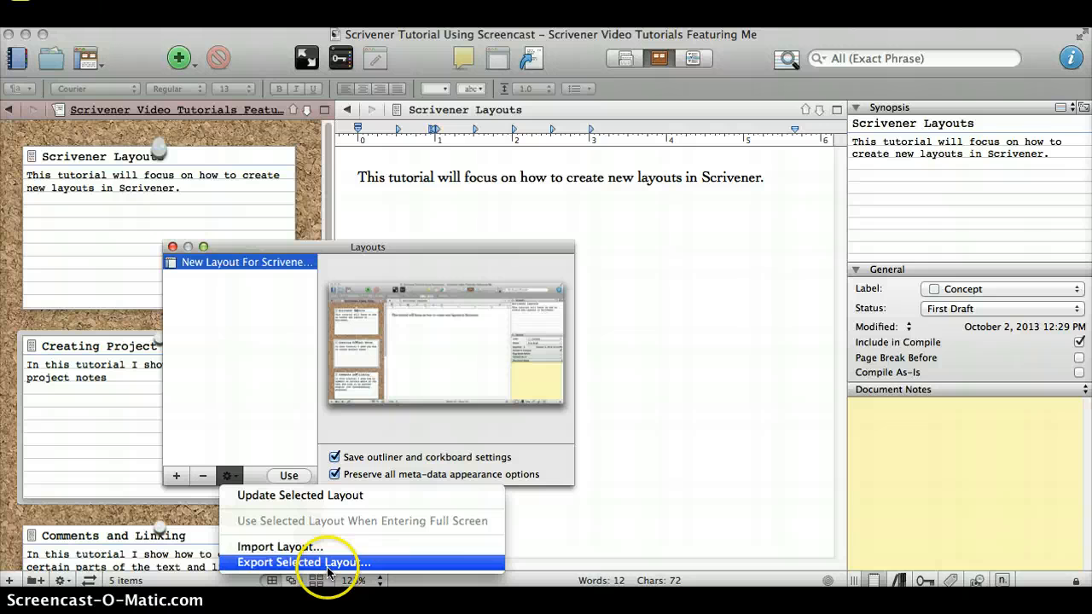
click(633, 535)
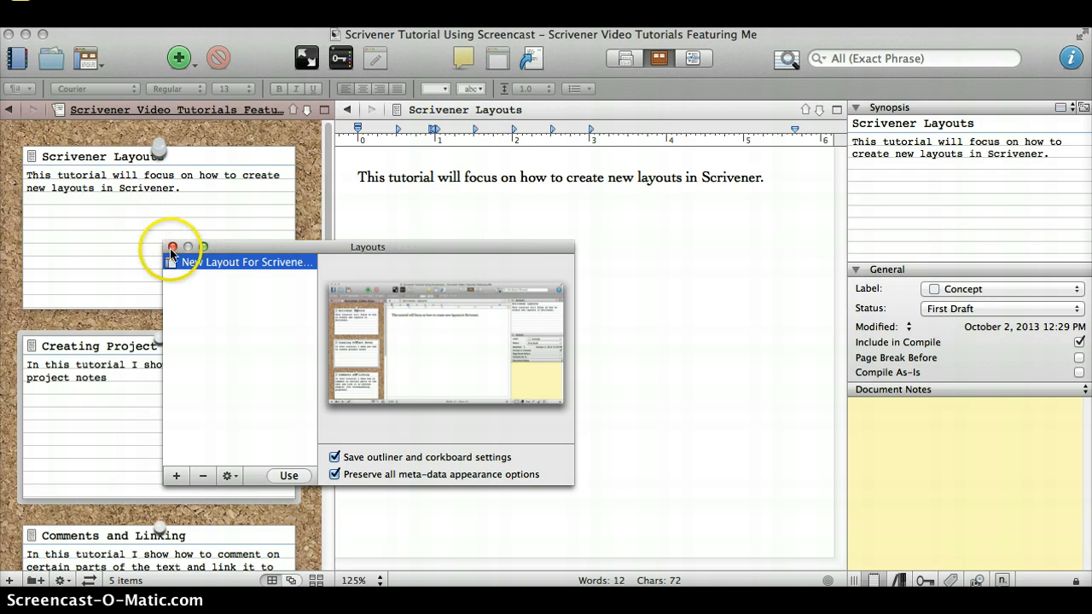
click(171, 248)
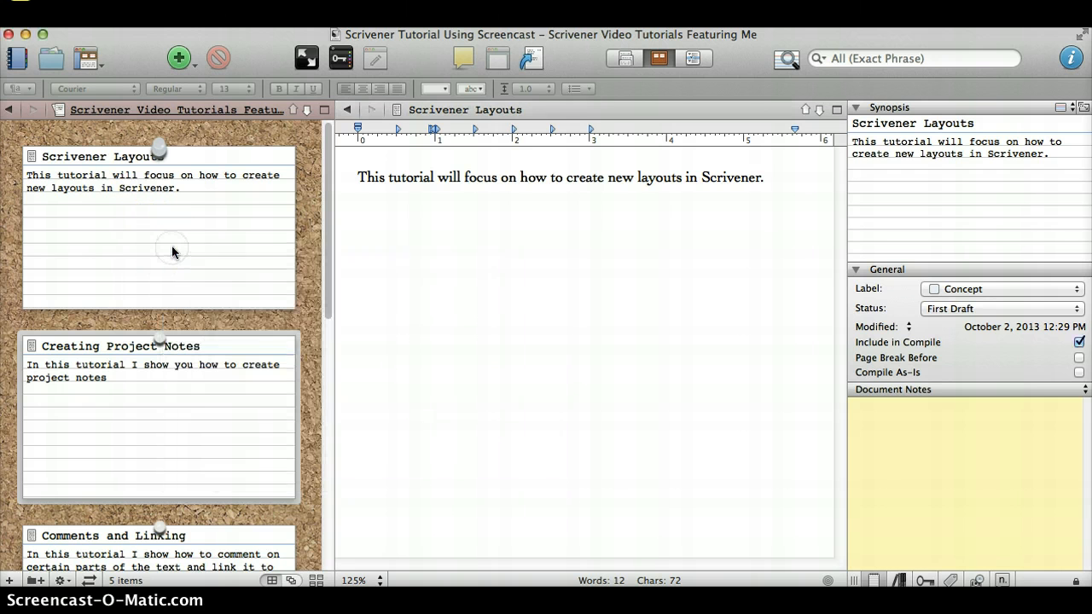